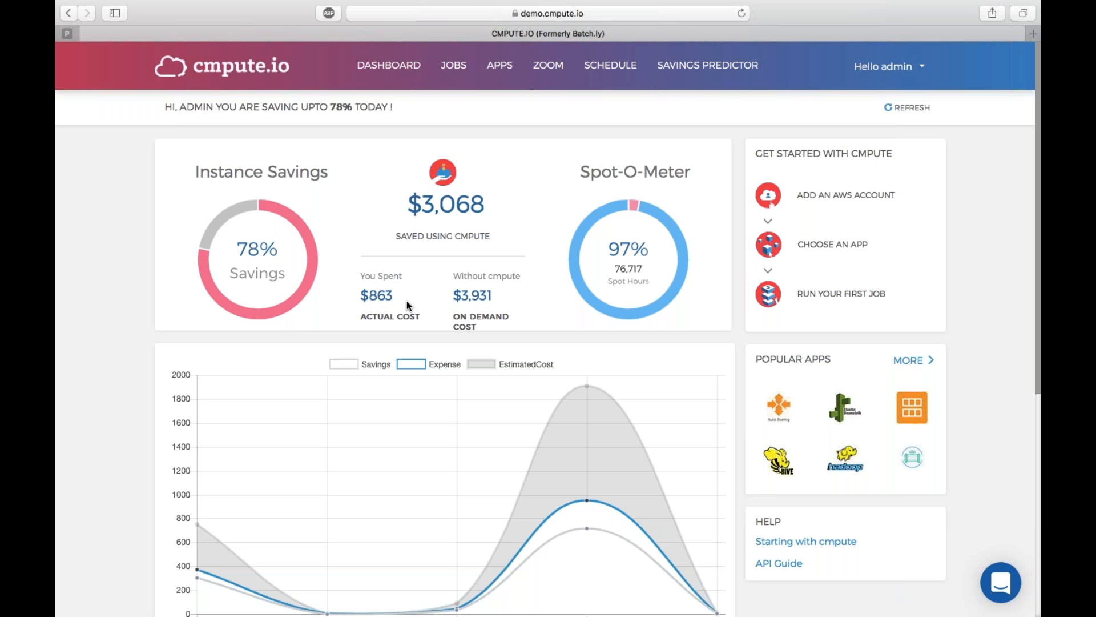
Examine the dashboard's actual cost, on-demand cost and total savings figures.
drag(406, 301, 369, 293)
click(418, 293)
drag(440, 205, 400, 205)
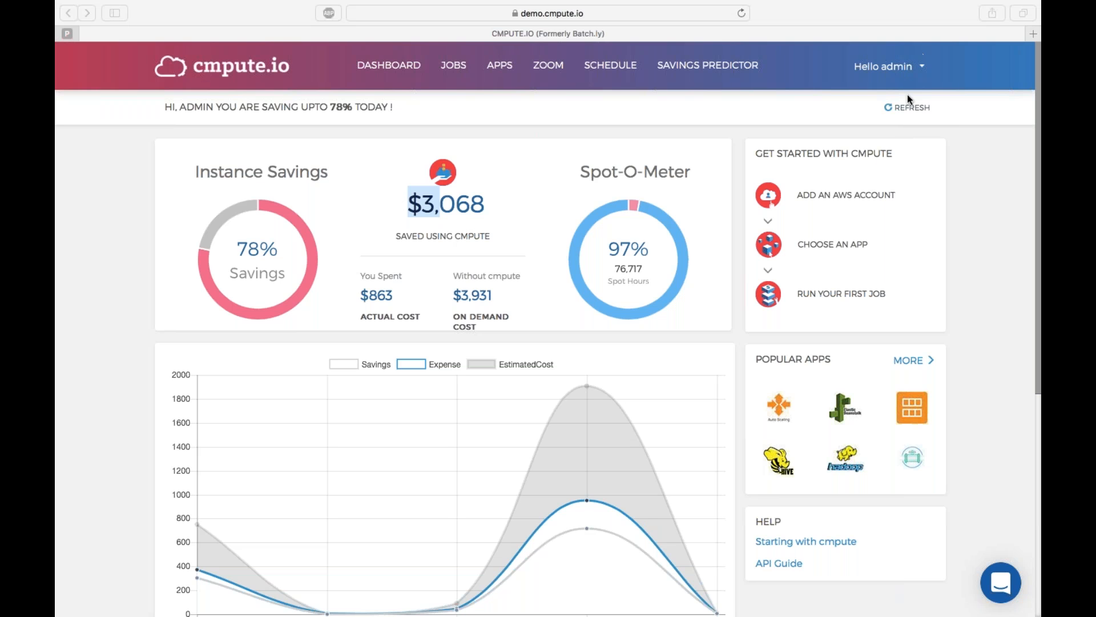
Open the AWS accounts list and bring up the form for adding an AWS account.
click(921, 67)
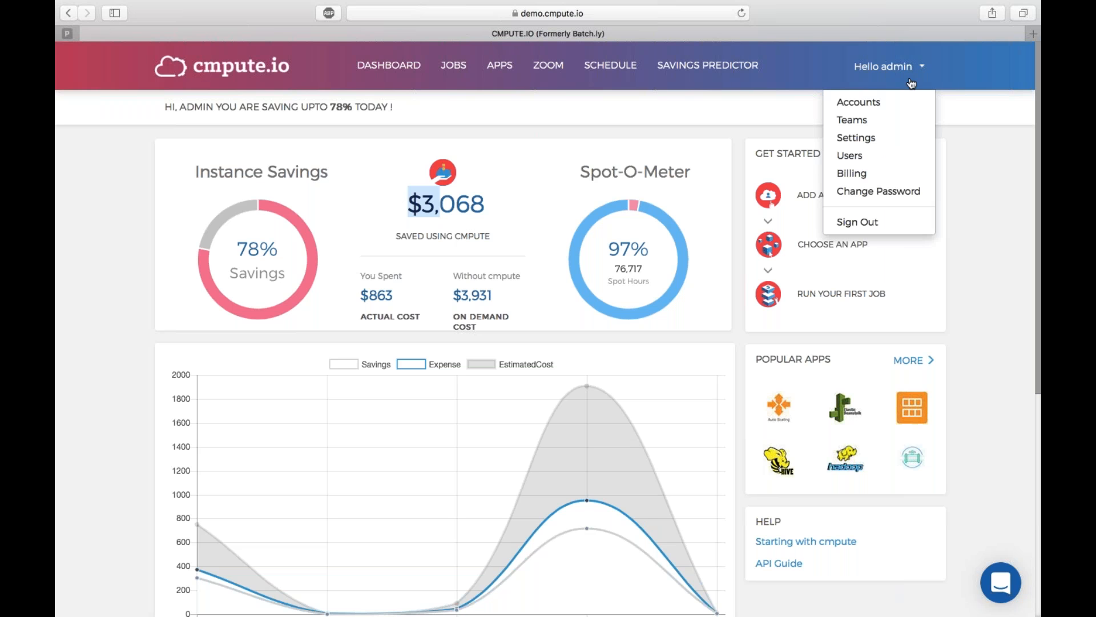
click(900, 103)
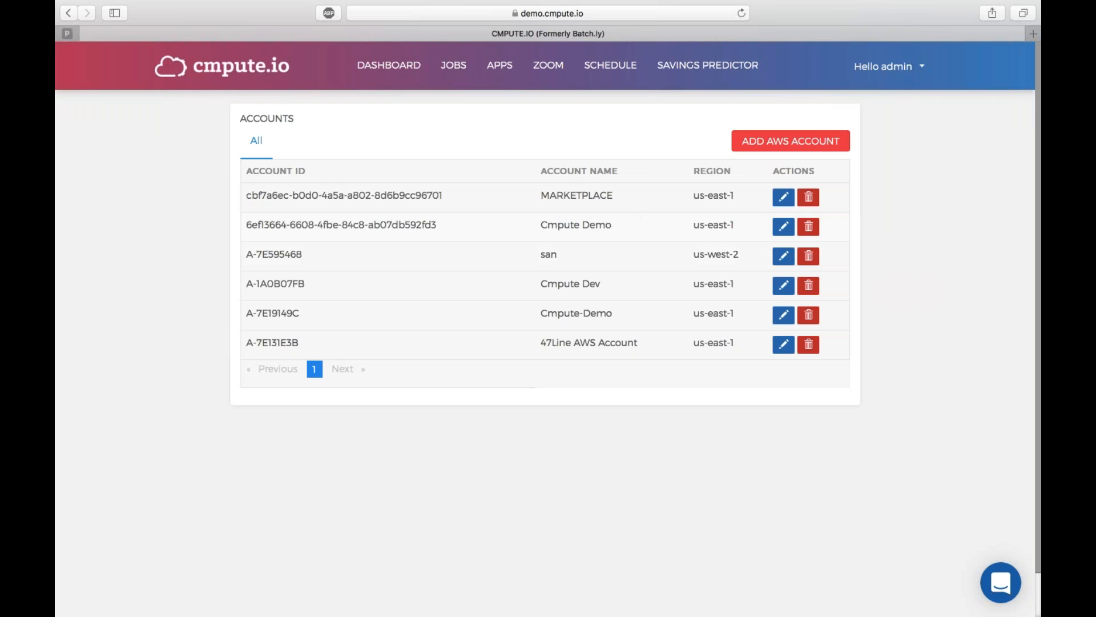
click(743, 150)
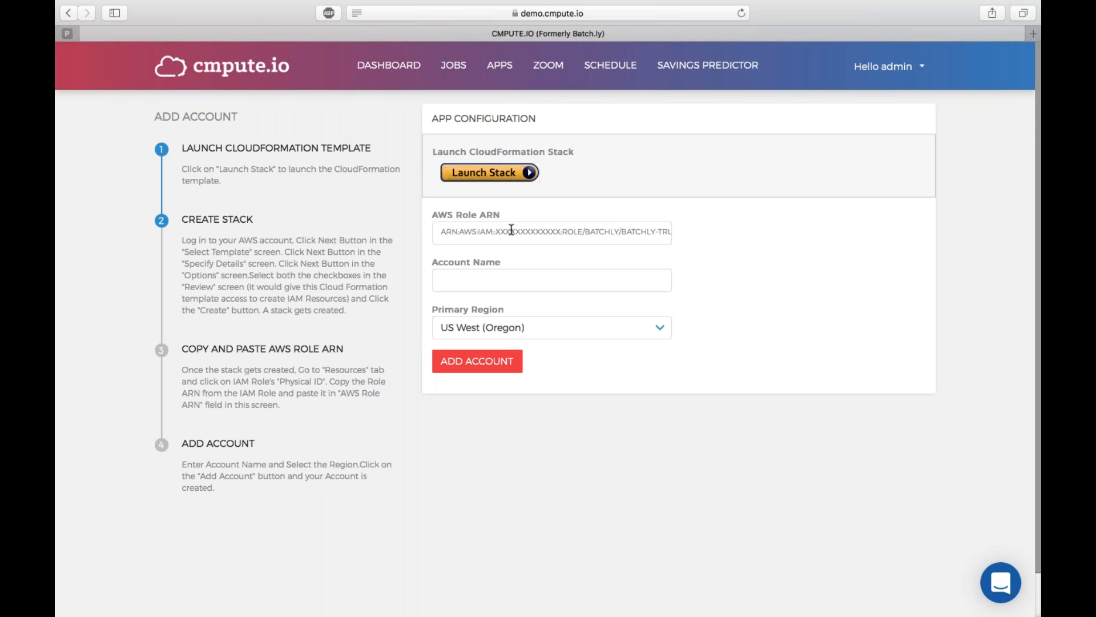
Start an Auto Scaling Group job using the Cmpute Demo account and the Demo-ASG-FB auto scaling group.
click(501, 66)
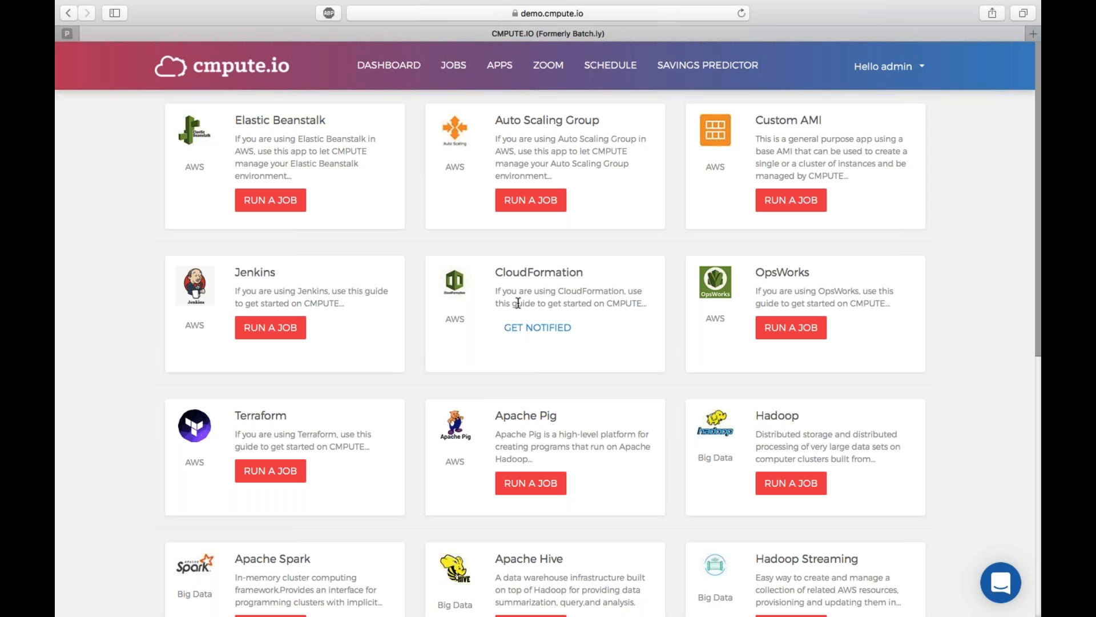
click(541, 206)
click(561, 174)
click(560, 183)
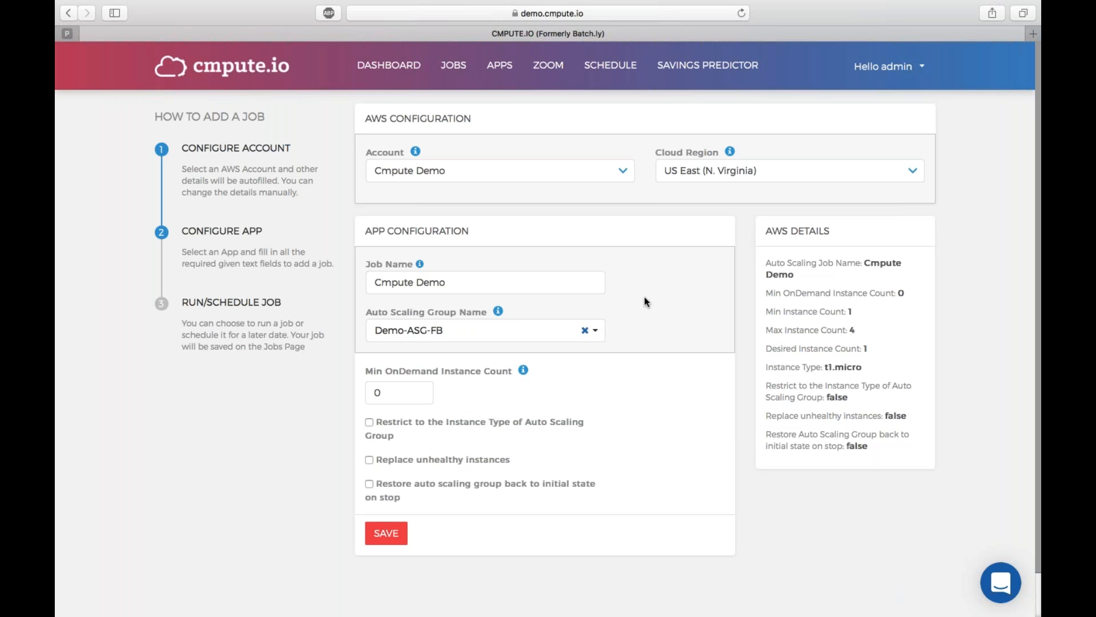
click(597, 333)
click(591, 352)
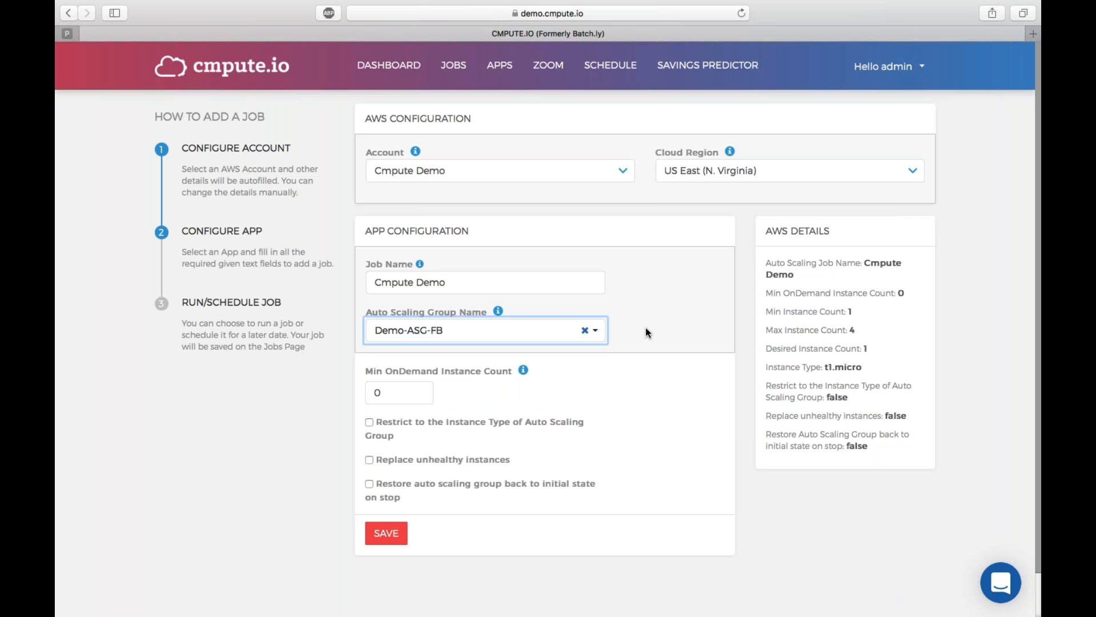
click(672, 341)
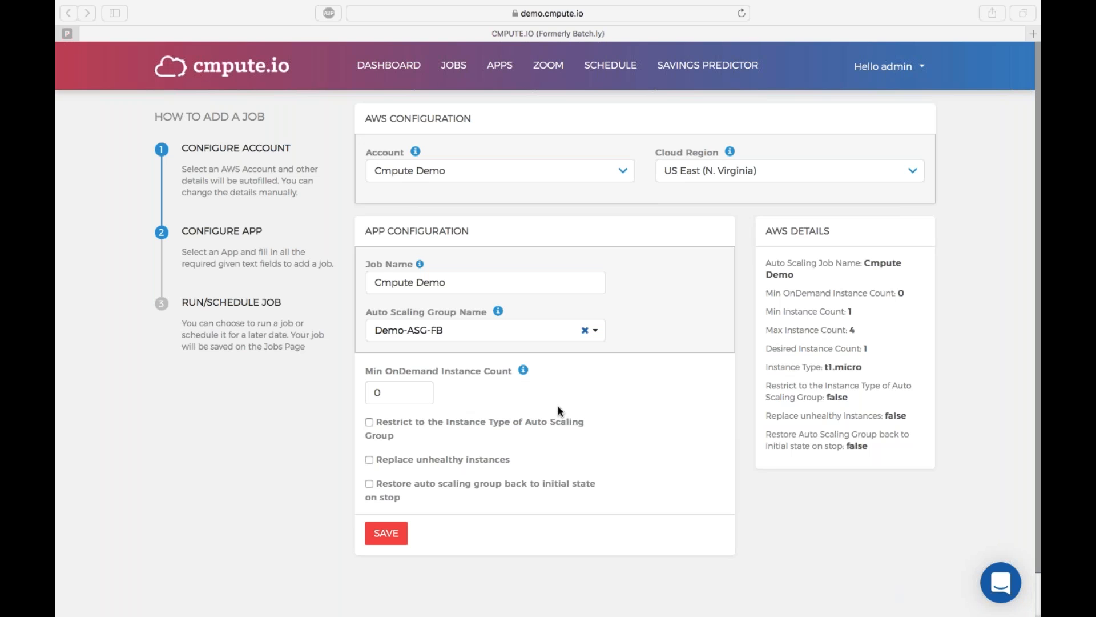
Set the job's minimum on-demand instance count to 1 and save the job without running or scheduling it.
double_click(378, 393)
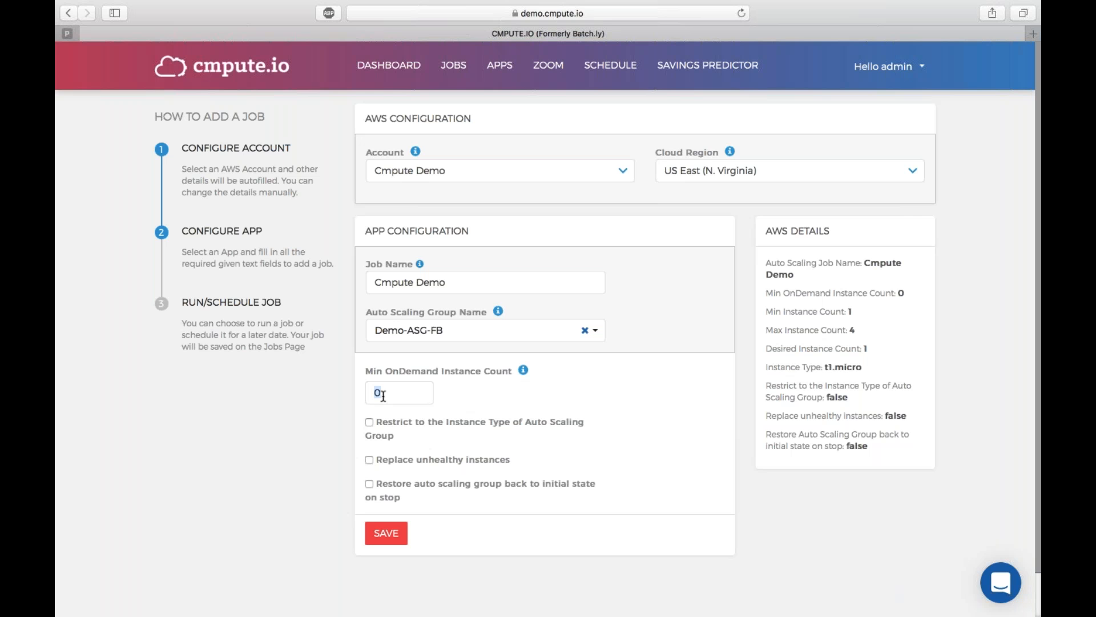
text(1)
click(385, 534)
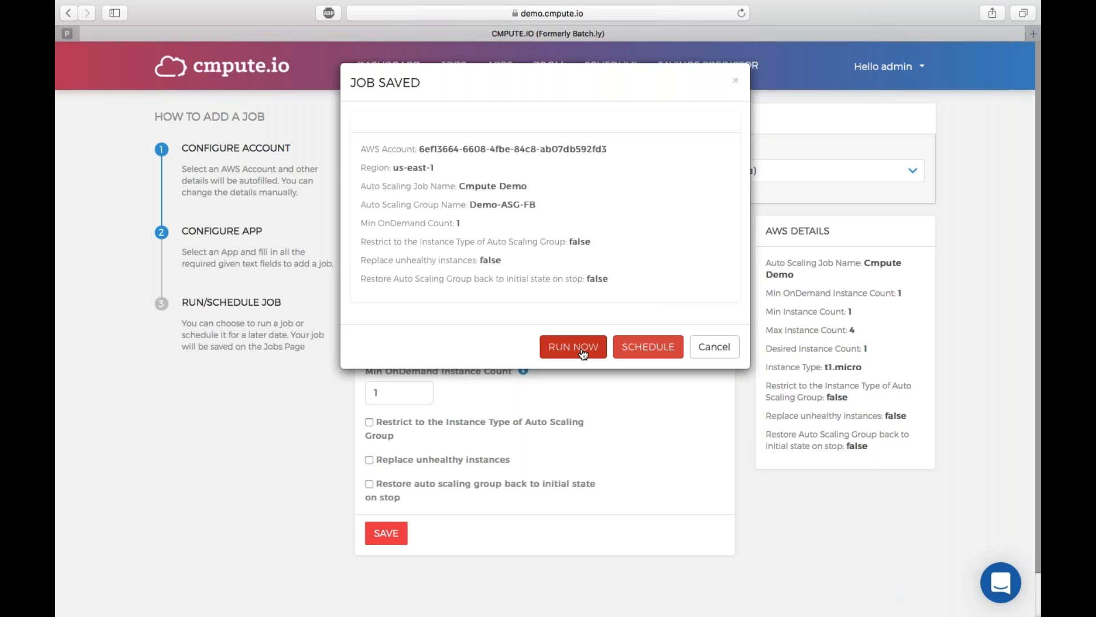
click(715, 350)
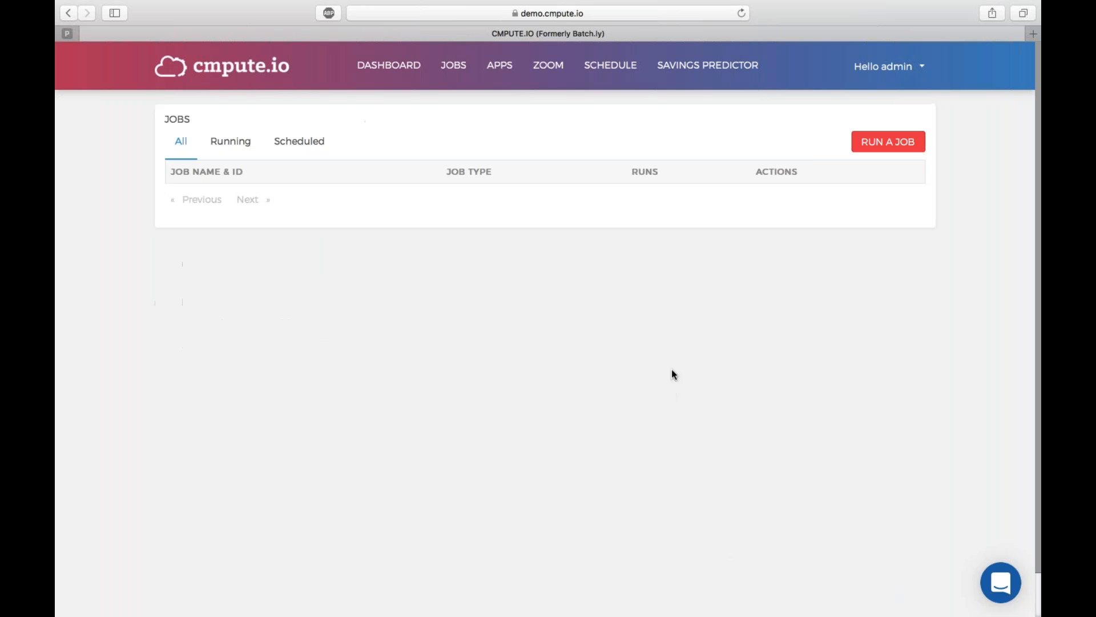
Open the running job Demo - Right Size Advisor and examine its configuration, savings, instance breakup and instance details.
click(247, 145)
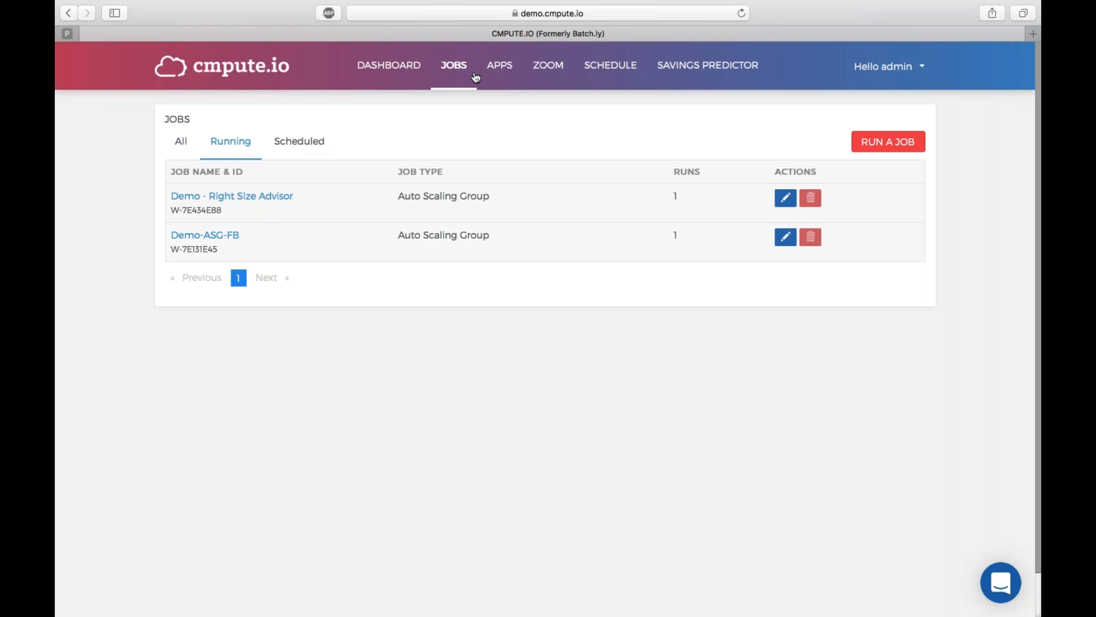
click(262, 197)
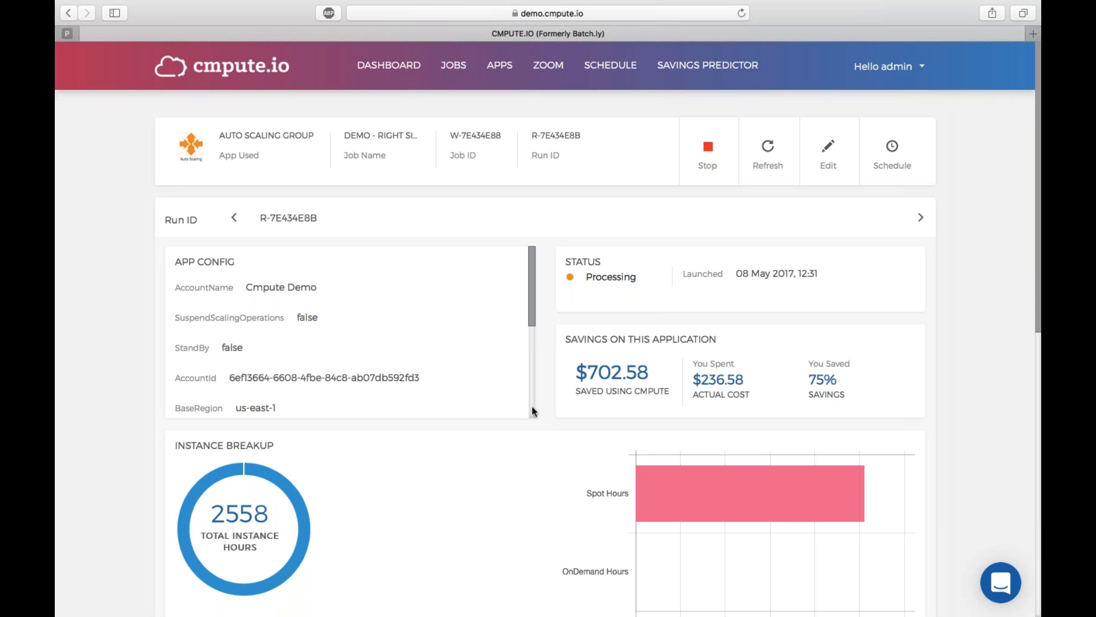
scroll(532, 405, down, 1)
scroll(532, 406, down, 1)
scroll(591, 415, down, 3)
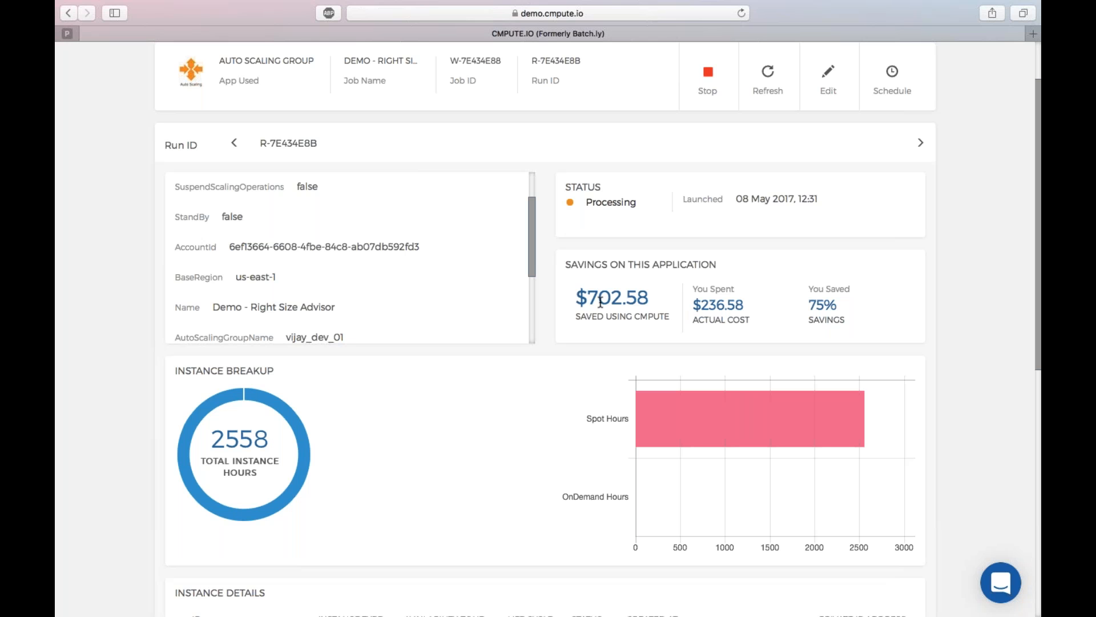
scroll(524, 391, down, 2)
scroll(526, 395, down, 6)
scroll(527, 395, up, 3)
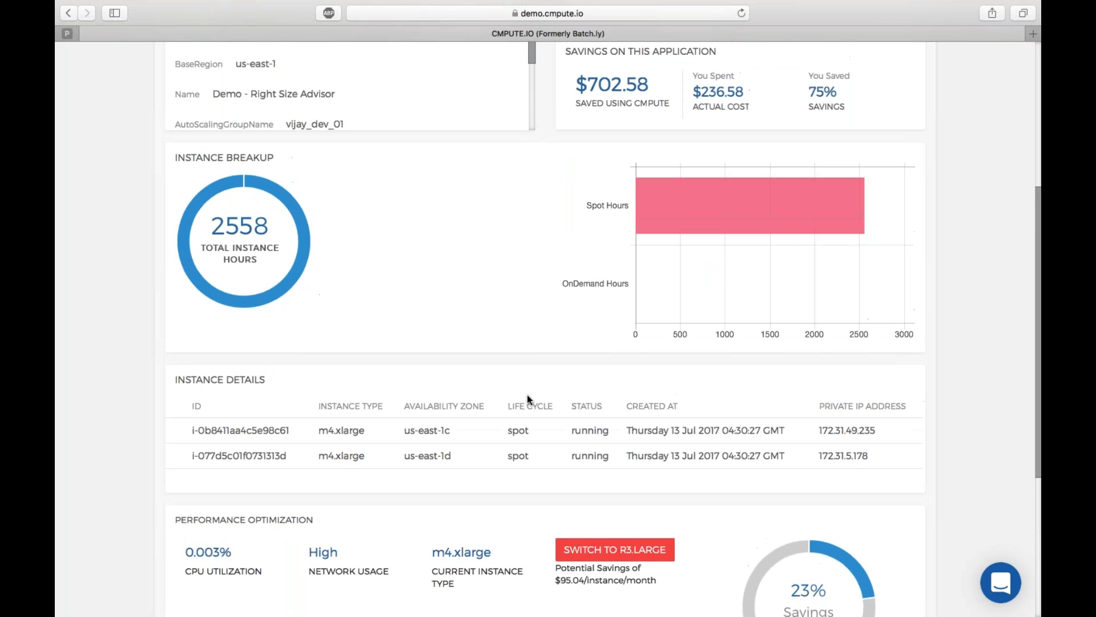
scroll(527, 395, up, 3)
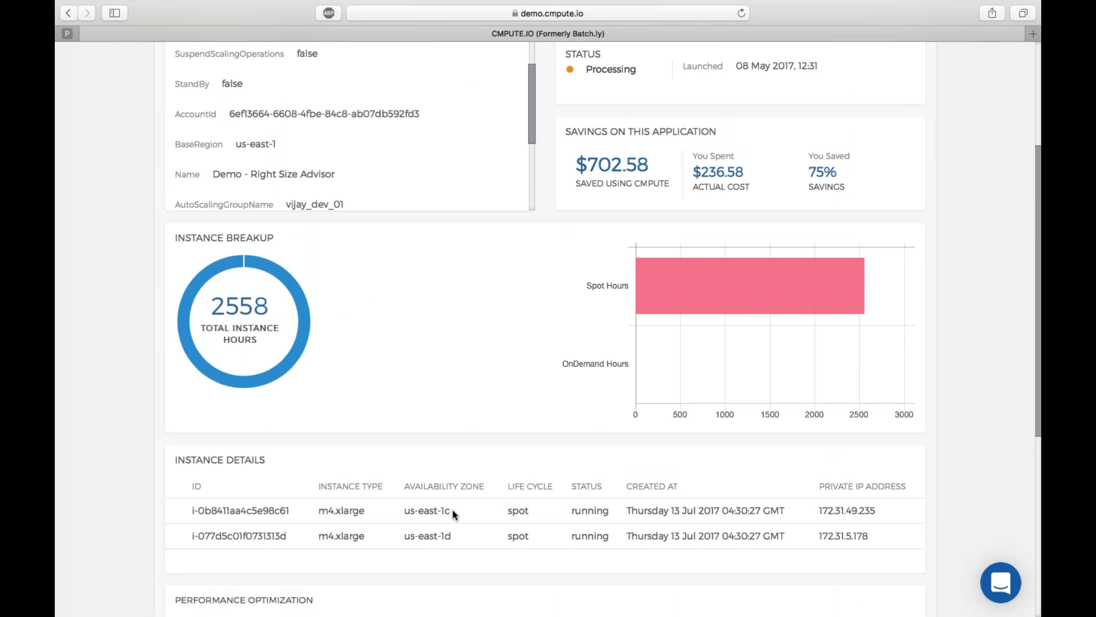
Check the availability zones of the job's instances and the potential savings under Performance Optimization.
drag(452, 509, 402, 508)
click(464, 516)
scroll(495, 330, down, 5)
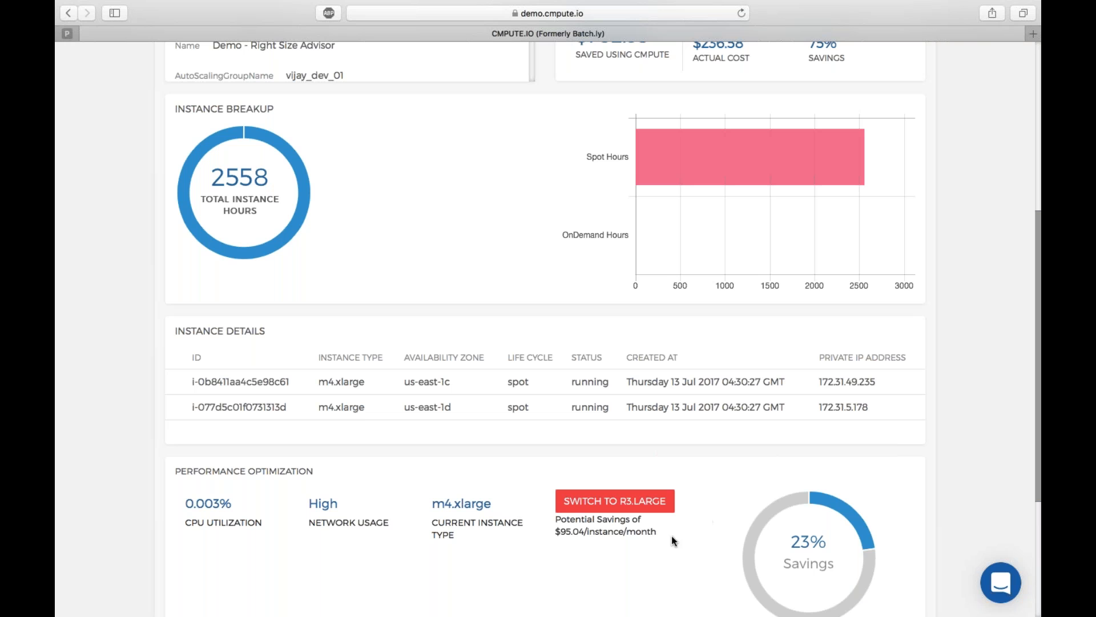
drag(662, 532, 558, 530)
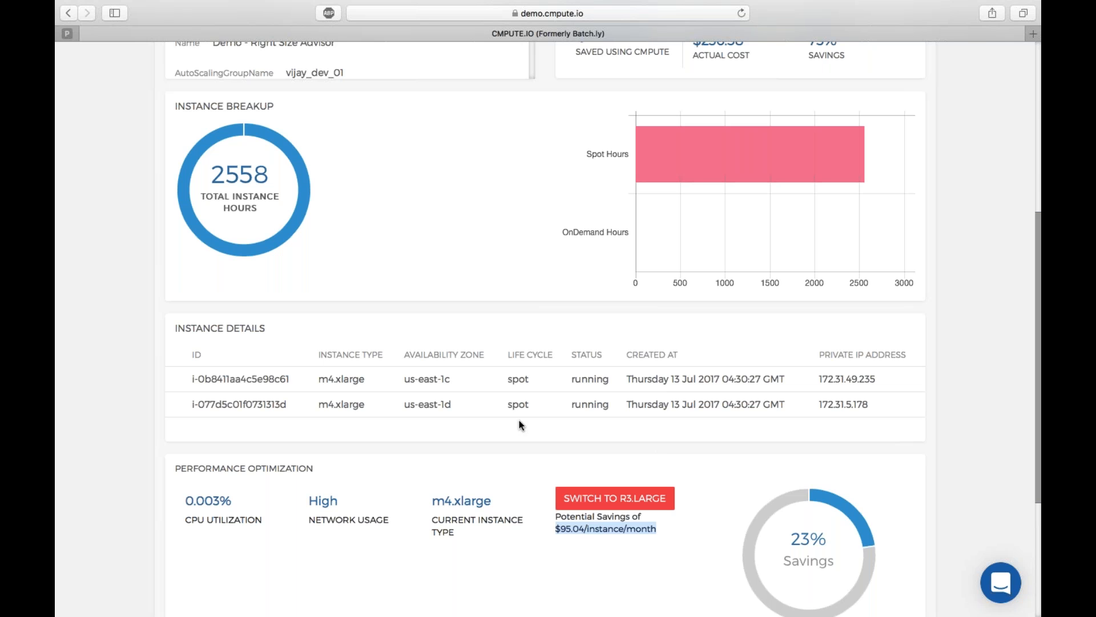
scroll(519, 421, up, 5)
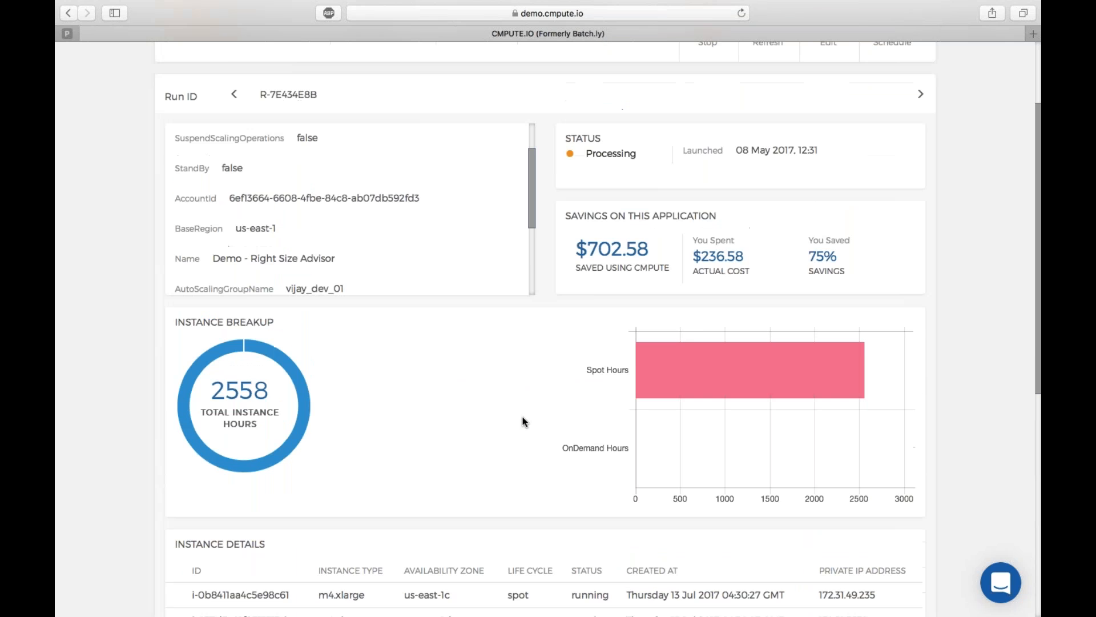
scroll(523, 421, up, 3)
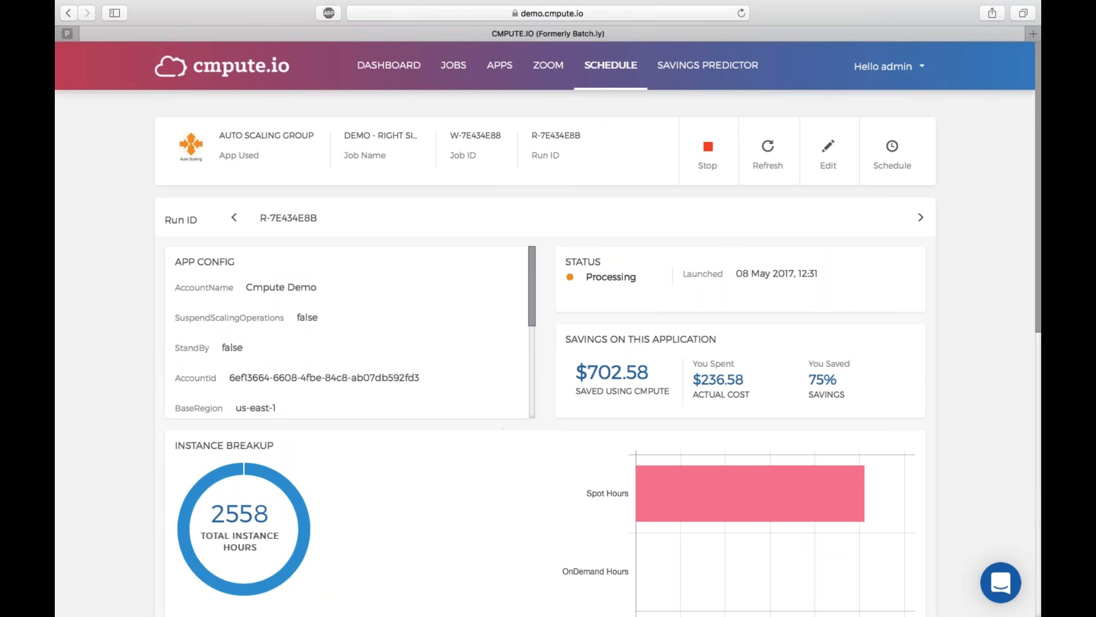
Start a new instance schedule for the 47Line AWS Account and search the tag keys for qa.
click(628, 67)
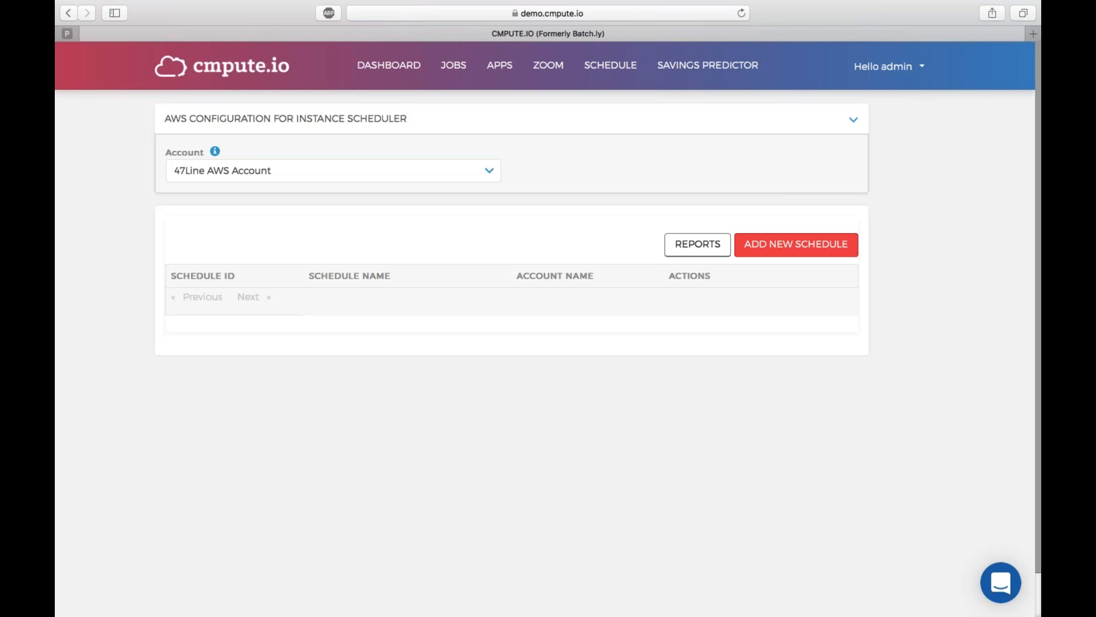
click(759, 245)
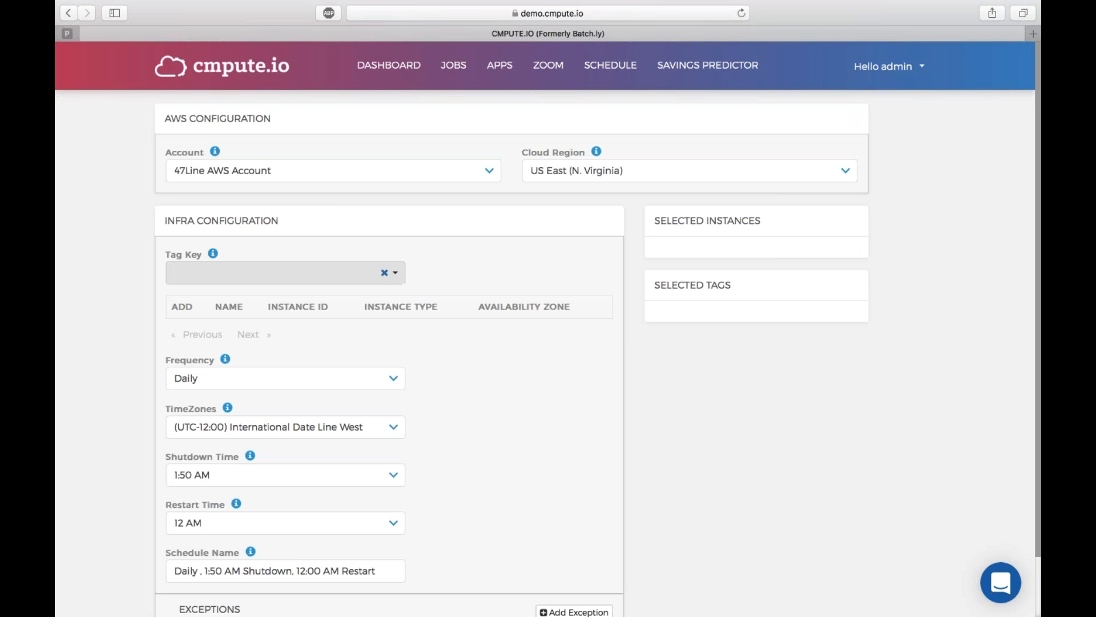
click(351, 276)
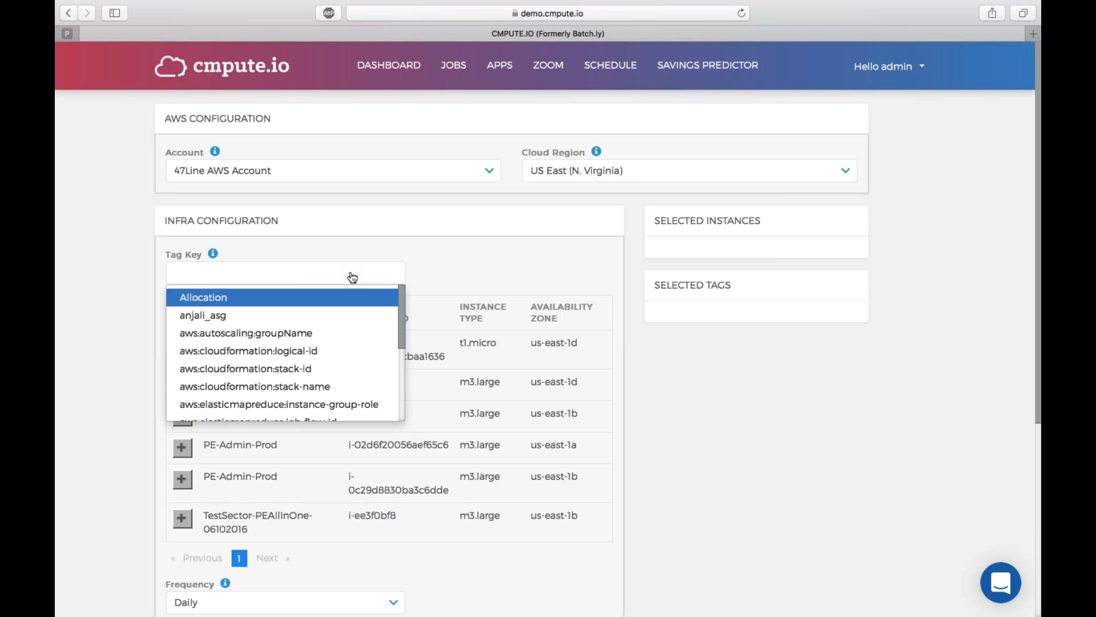
text(qa)
Review the daily schedule's frequency and shutdown settings and add a Do Not Shutdown exception.
scroll(531, 272, down, 3)
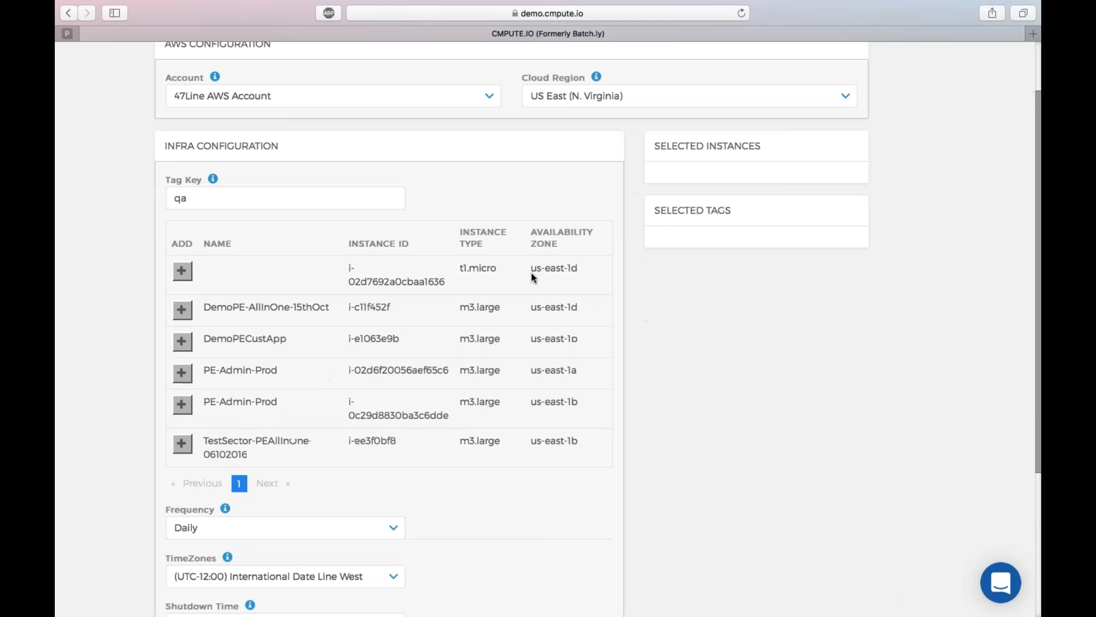
scroll(564, 444, down, 6)
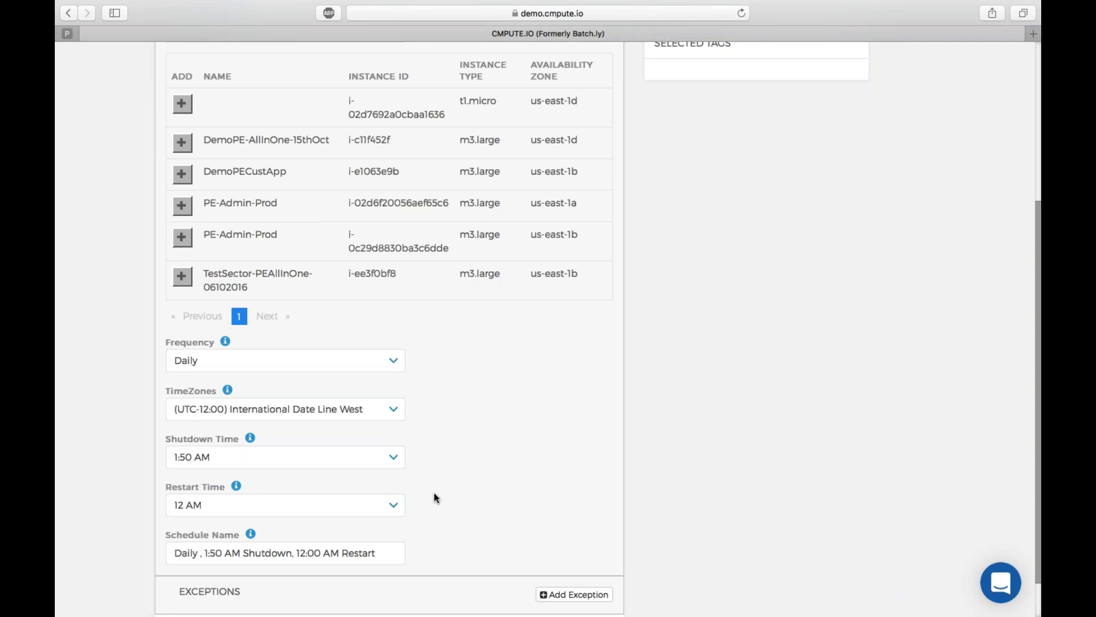
scroll(481, 482, down, 2)
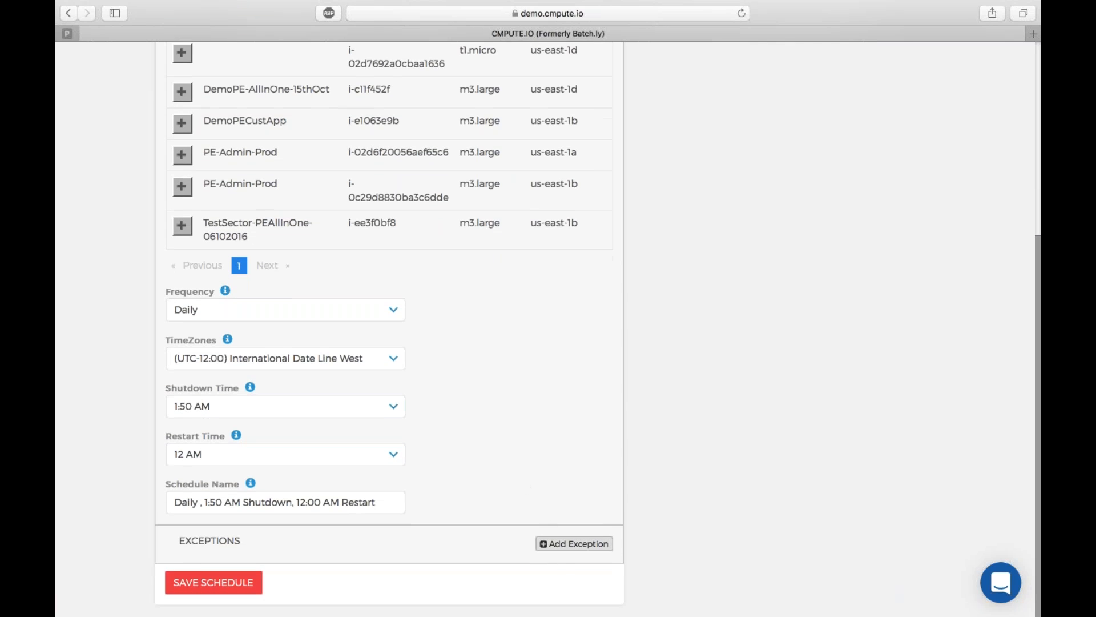
click(574, 544)
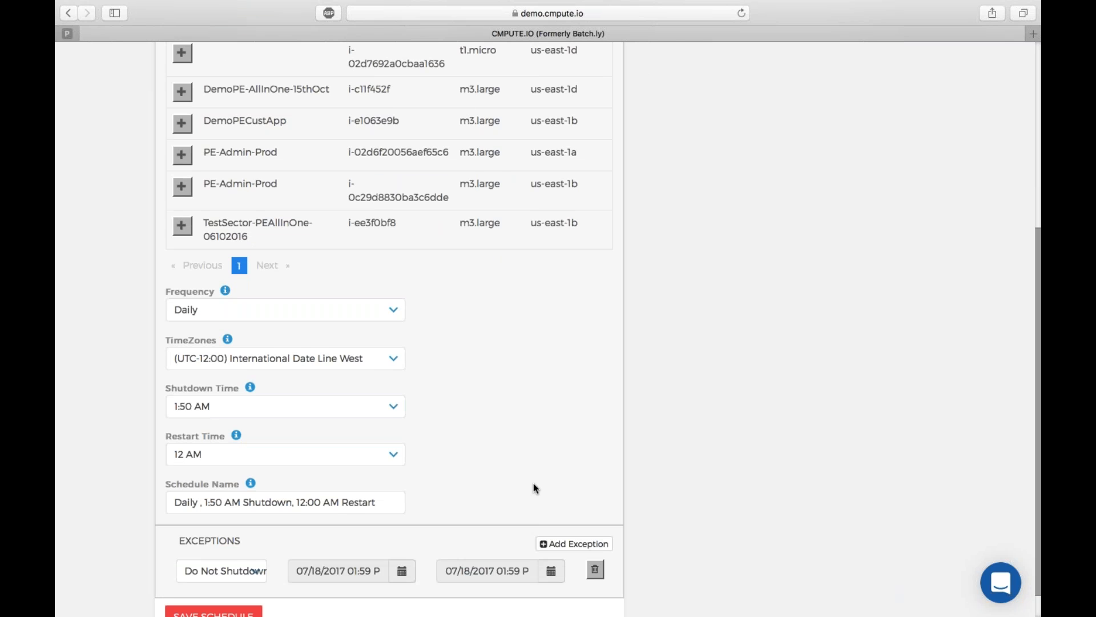
Add the DemoPE-AllInOne-15thOct, DemoPECustApp and both PE-Admin-Prod instances to the schedule.
scroll(506, 429, up, 1)
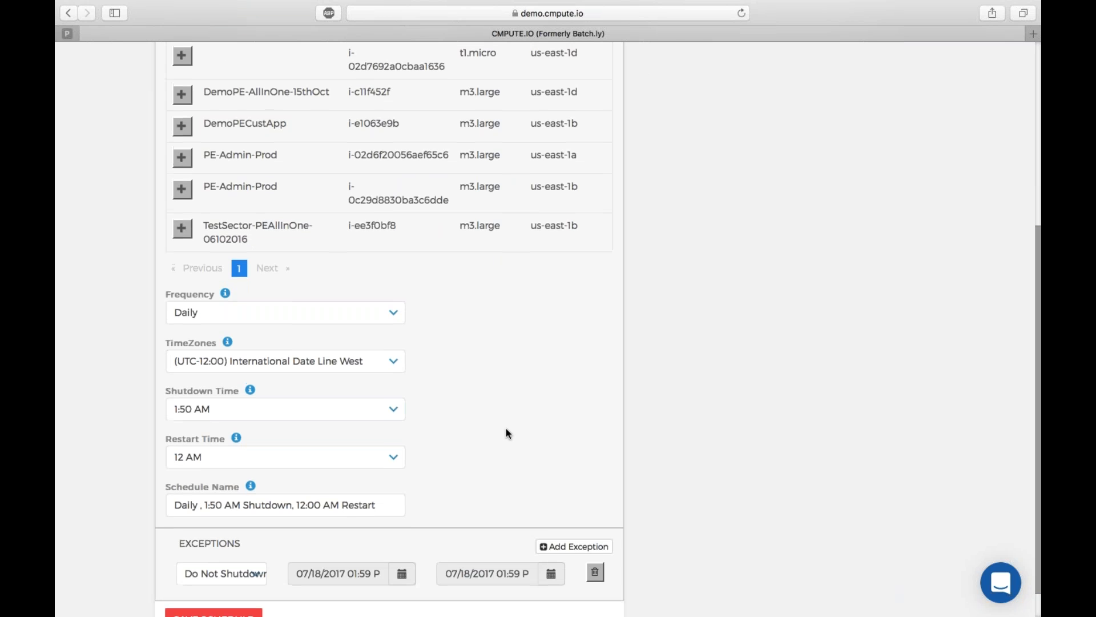
scroll(506, 433, up, 2)
click(180, 142)
click(182, 174)
click(182, 205)
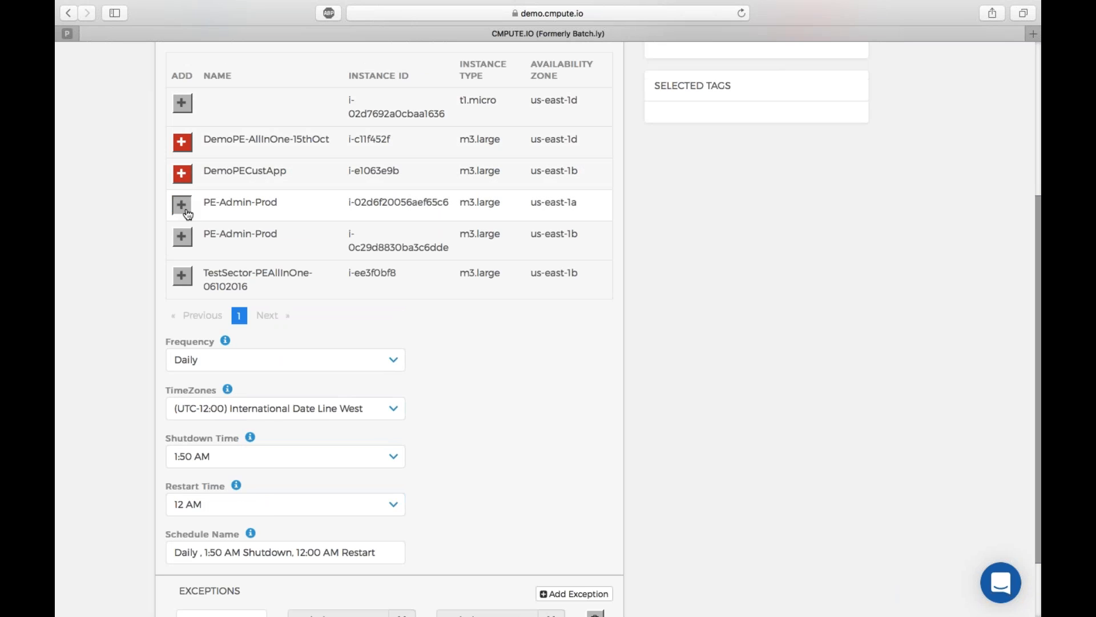
click(188, 239)
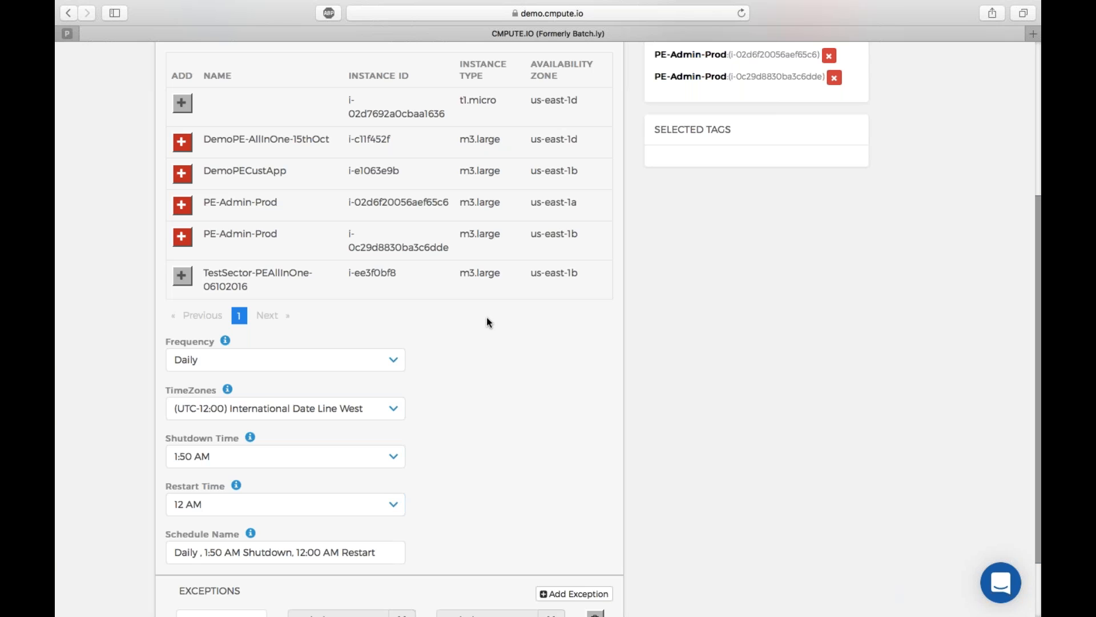
scroll(486, 317, up, 5)
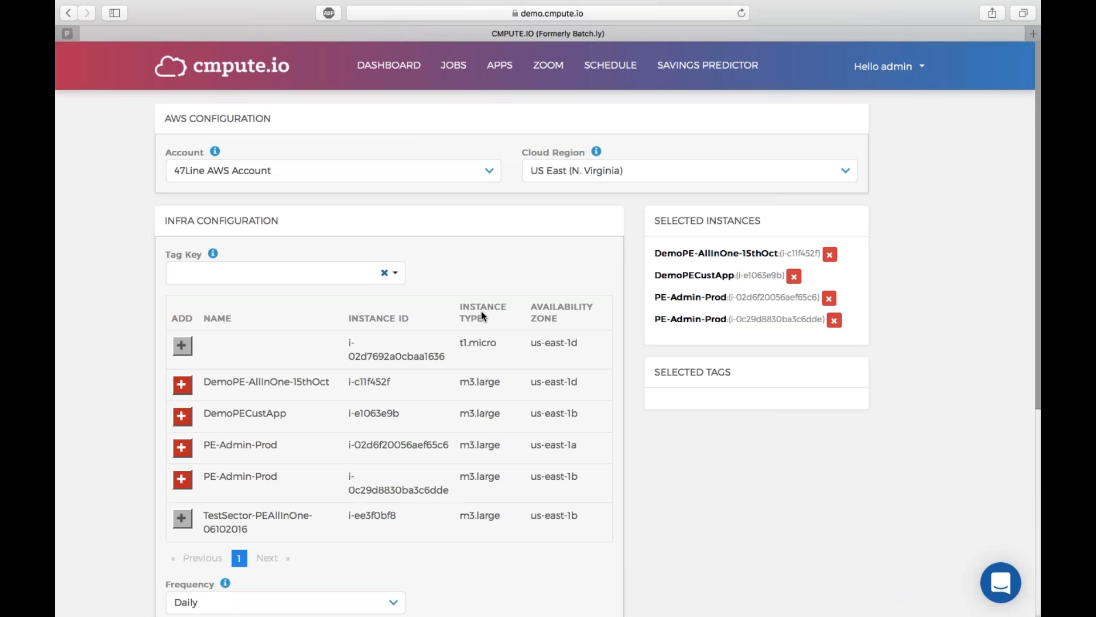
Open the job setup form of the Jenkins app and examine its network, instance and Jenkins master settings.
click(511, 67)
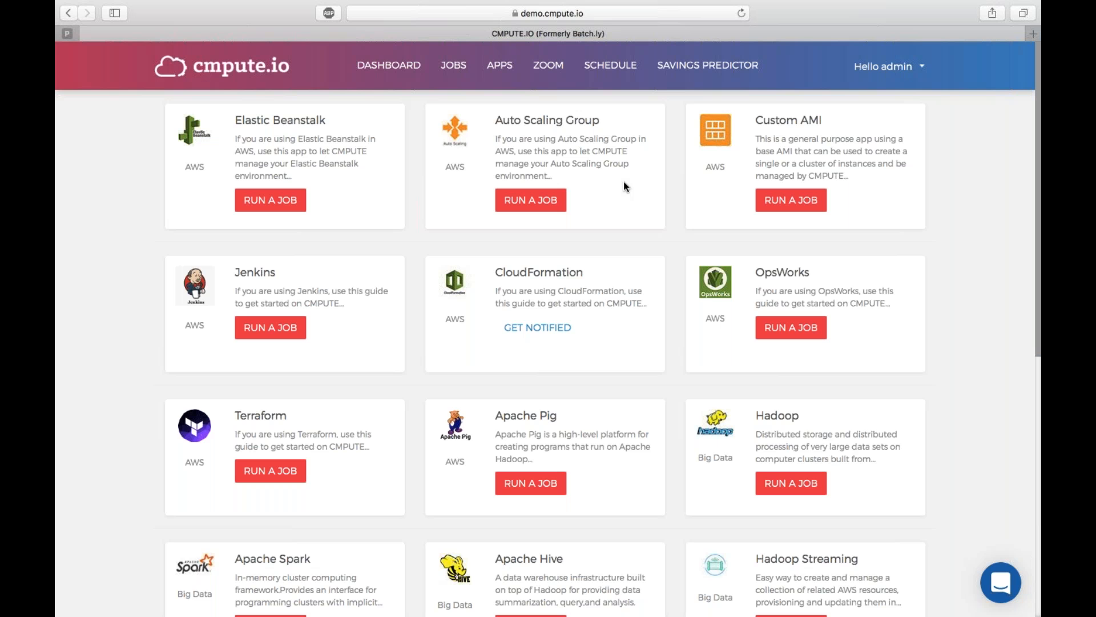
click(303, 331)
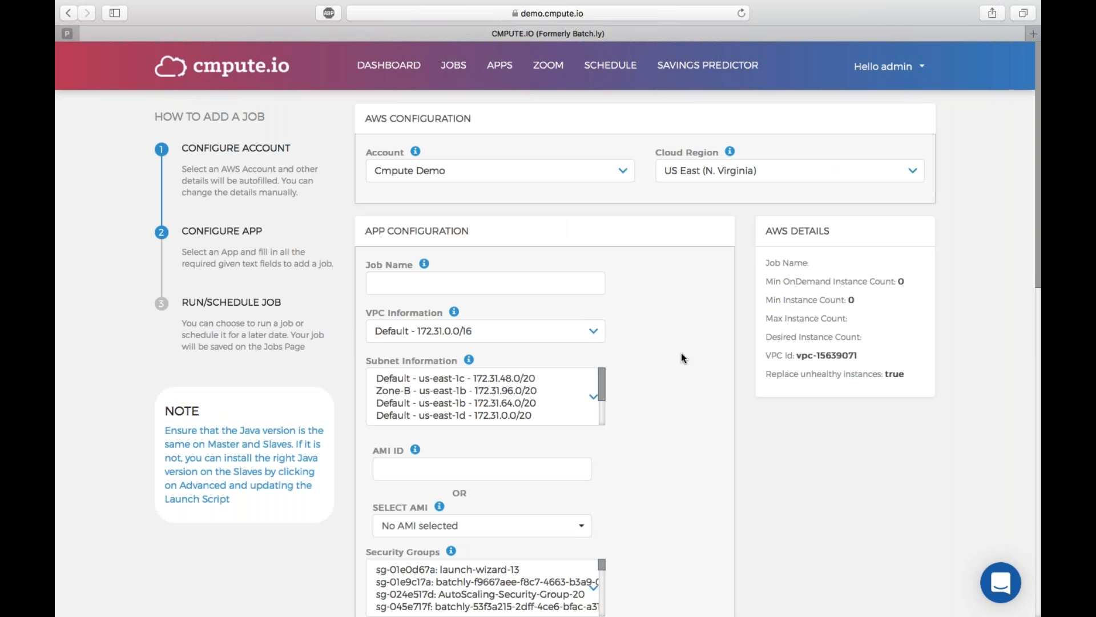
scroll(680, 354, down, 2)
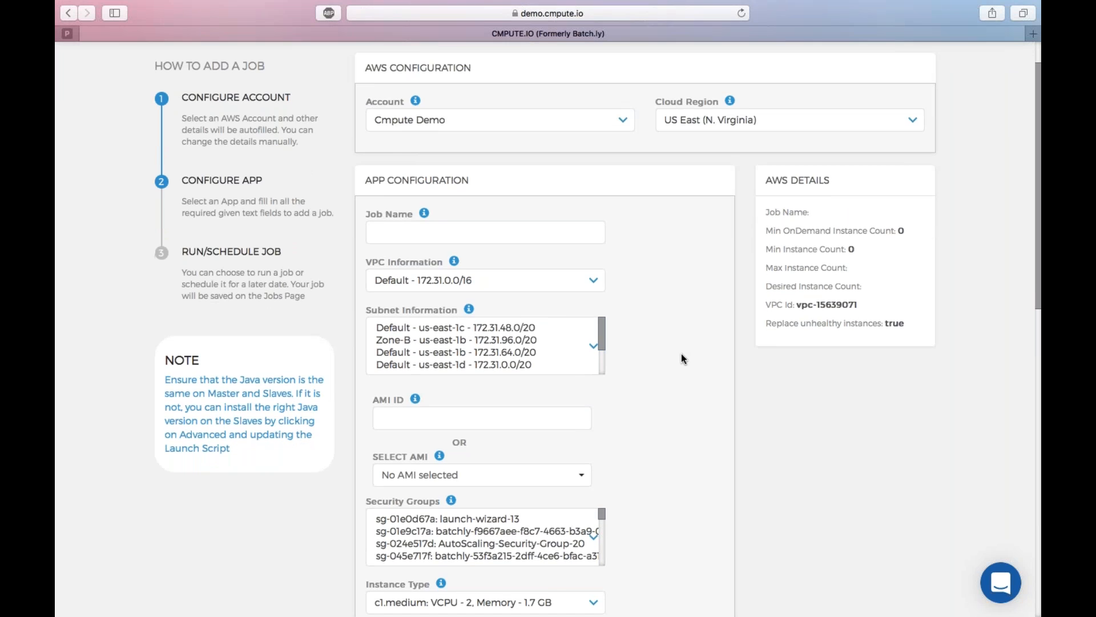
scroll(682, 357, down, 12)
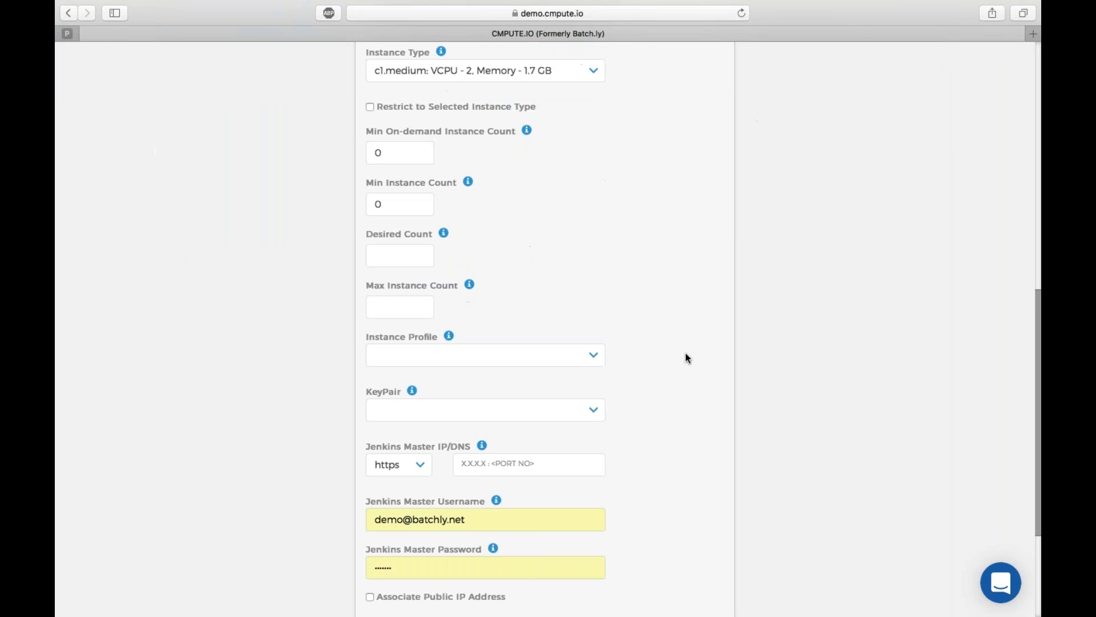
scroll(688, 358, down, 1)
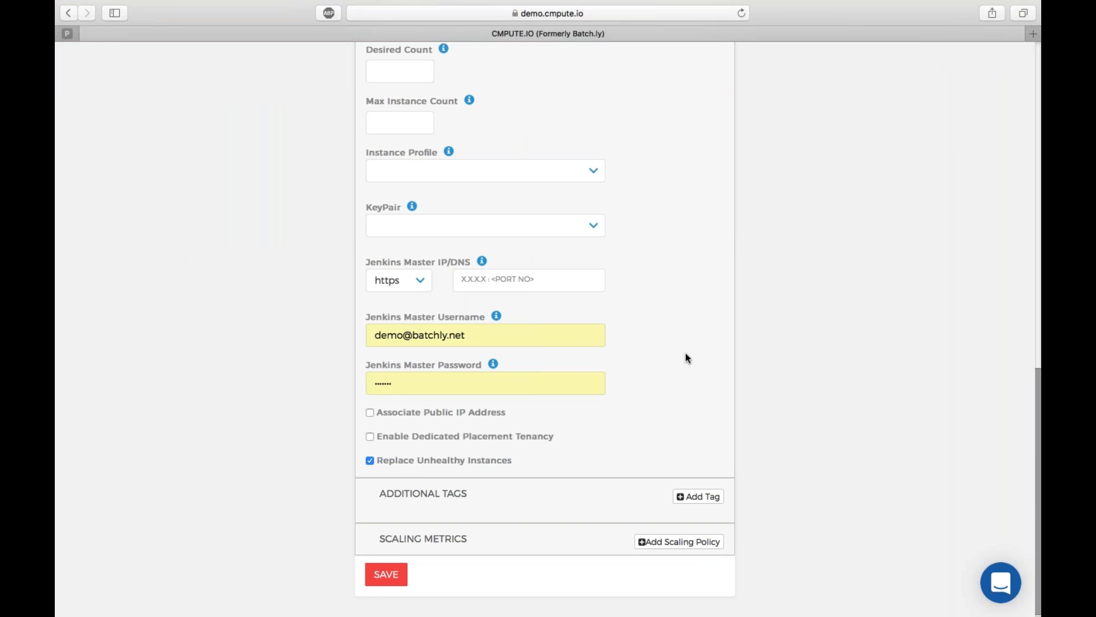
scroll(688, 358, up, 12)
scroll(688, 358, up, 4)
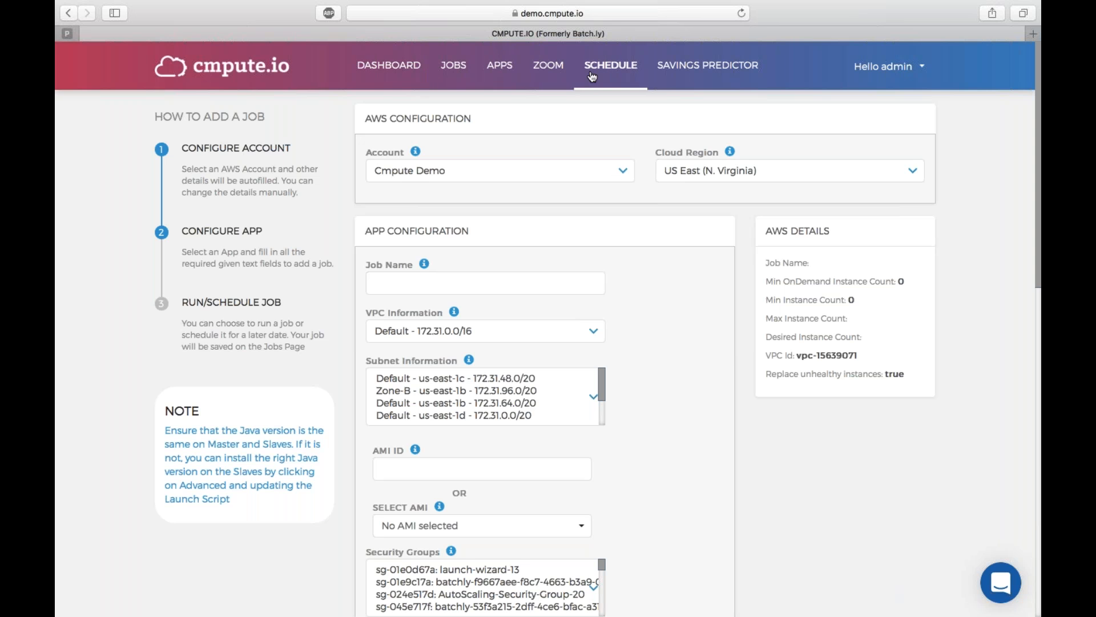
View the Zoom job setup for the awseb-e-tky9e6mmmz-stack auto scaling group and return to the list of apps.
click(546, 66)
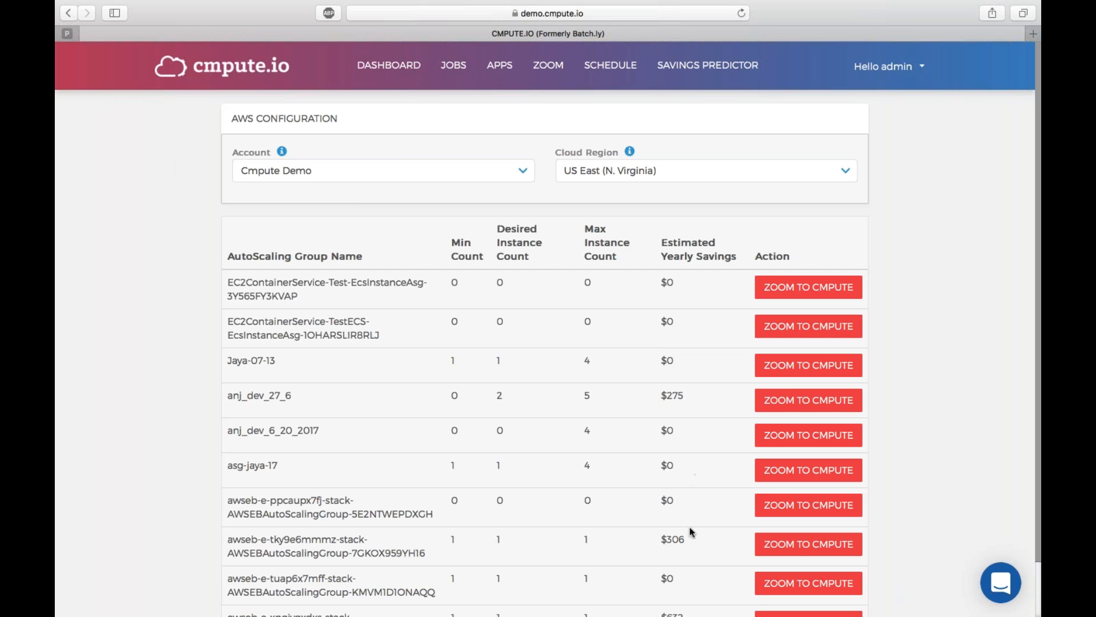
click(768, 547)
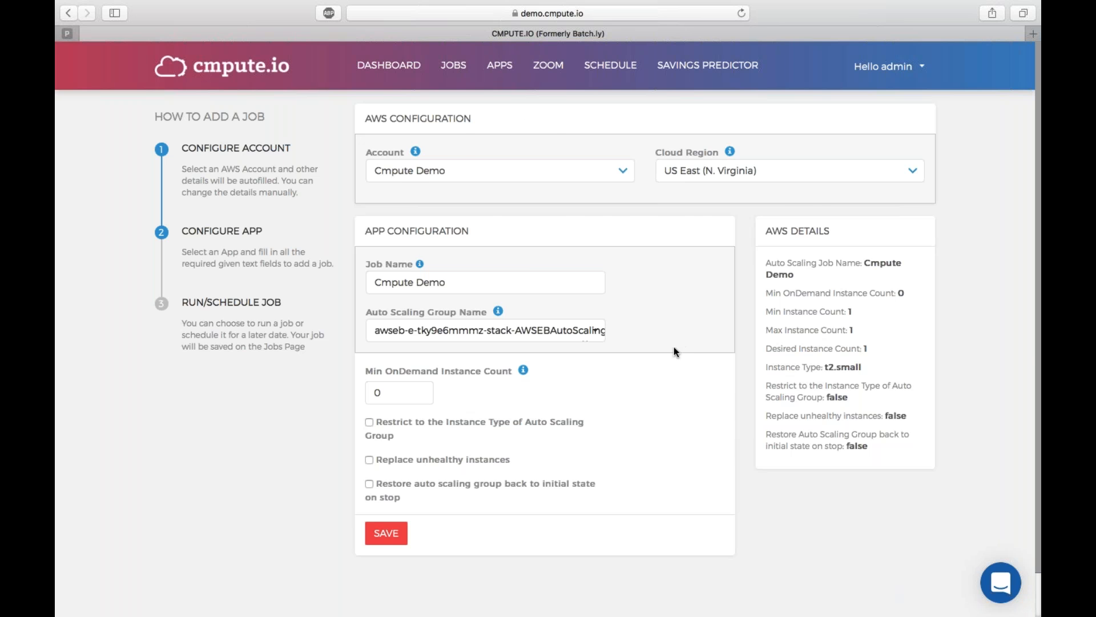
click(501, 72)
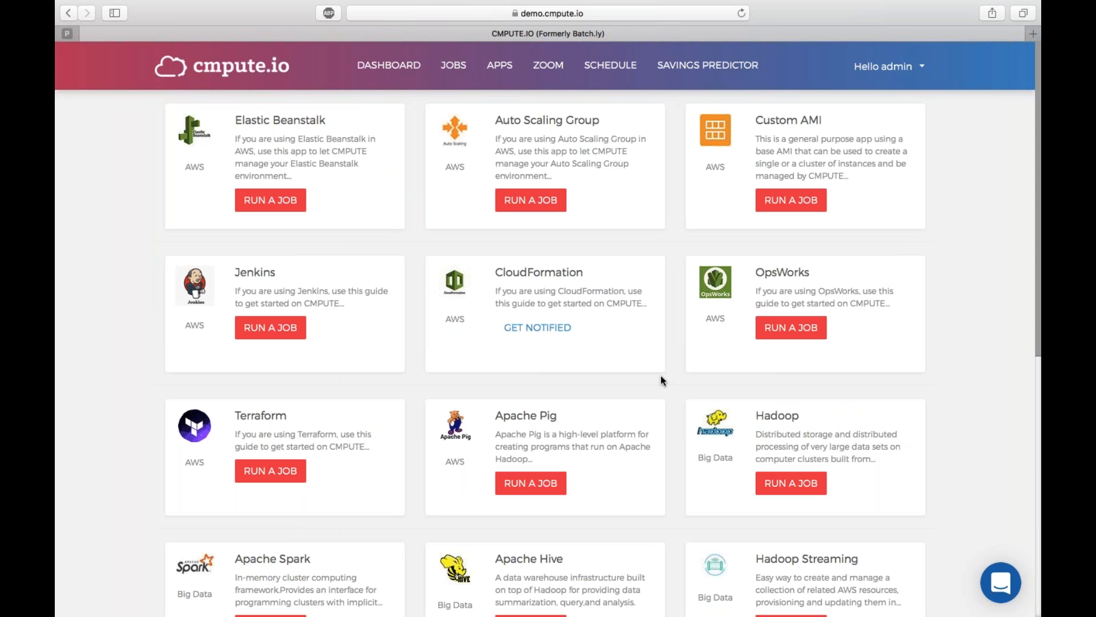